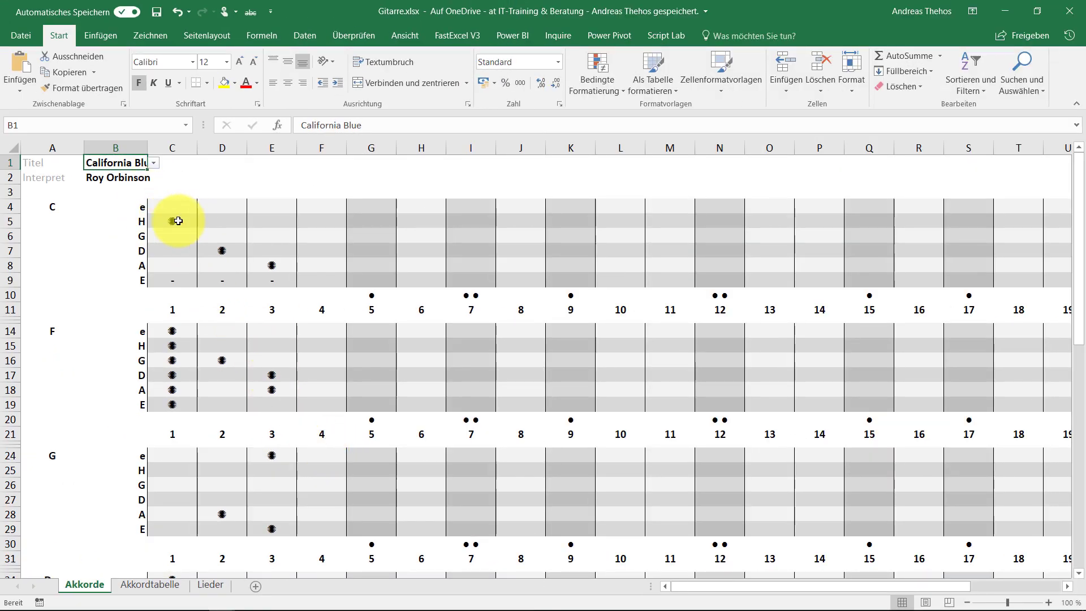
Inspect the formula behind the chord dot in cell C5 on the Akkorde sheet
{"action": "left_click", "coordinate": [178, 220]}
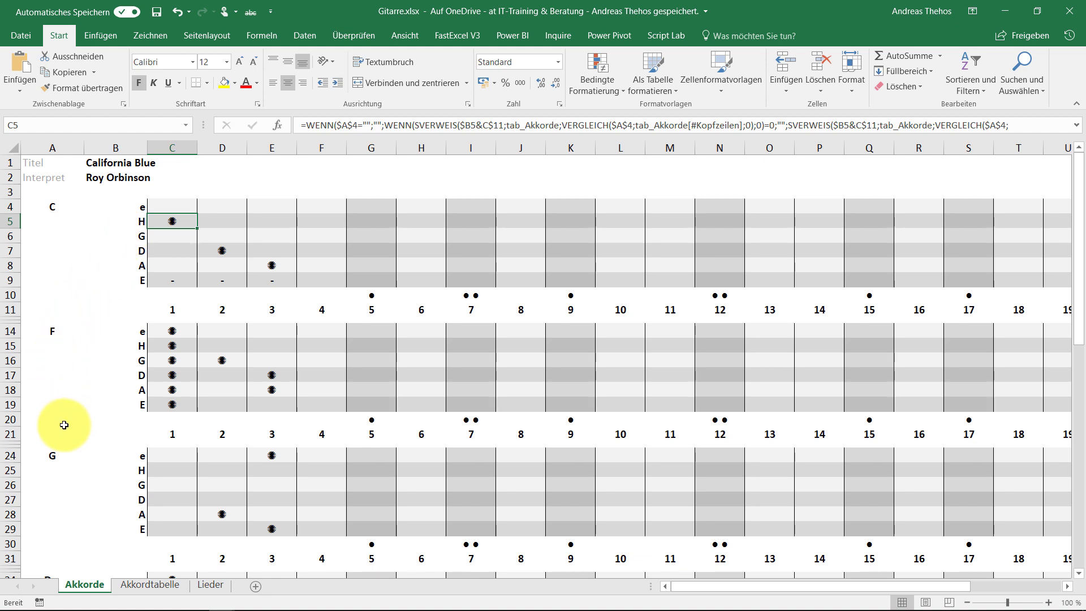
{"action": "scroll", "coordinate": [121, 426], "scroll_direction": "down", "scroll_amount": 4}
{"action": "scroll", "coordinate": [272, 421], "scroll_direction": "up", "scroll_amount": 4}
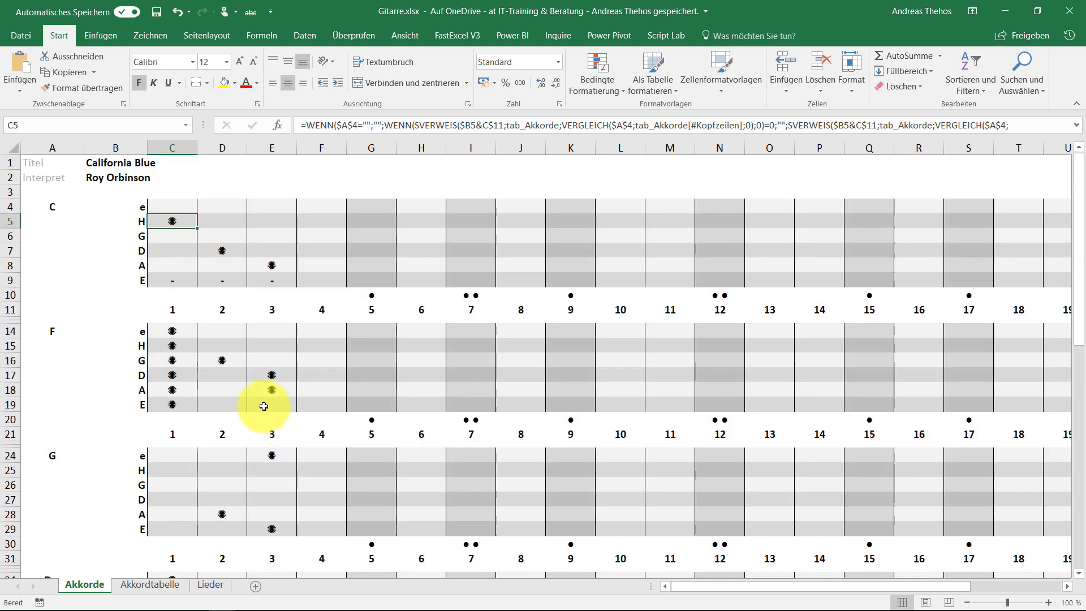
Select Hey Jude in the B1 song dropdown and scroll through its chord diagrams
{"action": "left_click", "coordinate": [145, 163]}
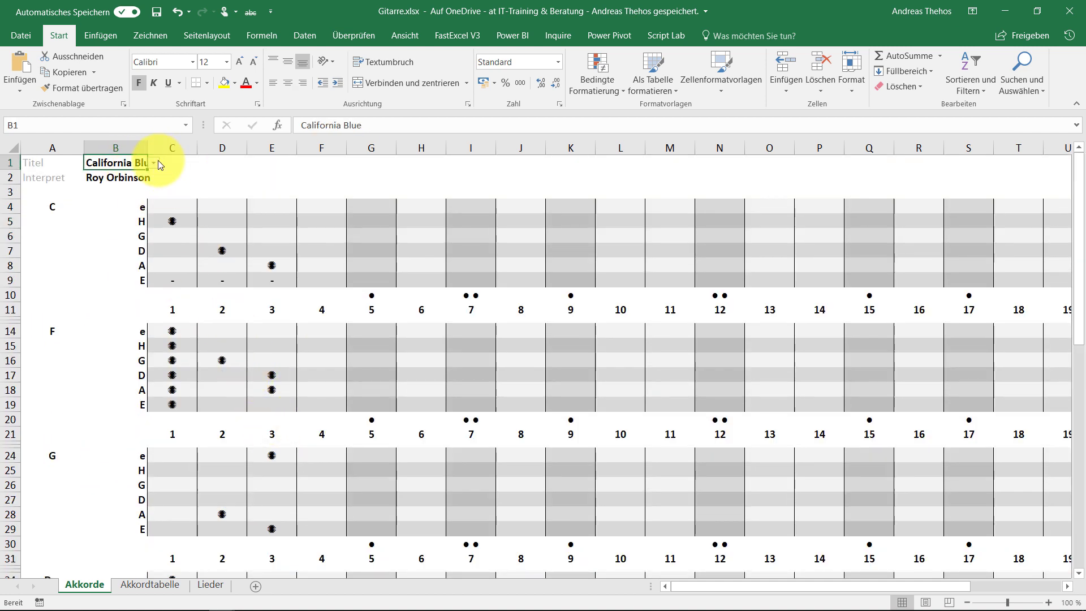
{"action": "left_click", "coordinate": [154, 163]}
{"action": "left_click", "coordinate": [114, 198]}
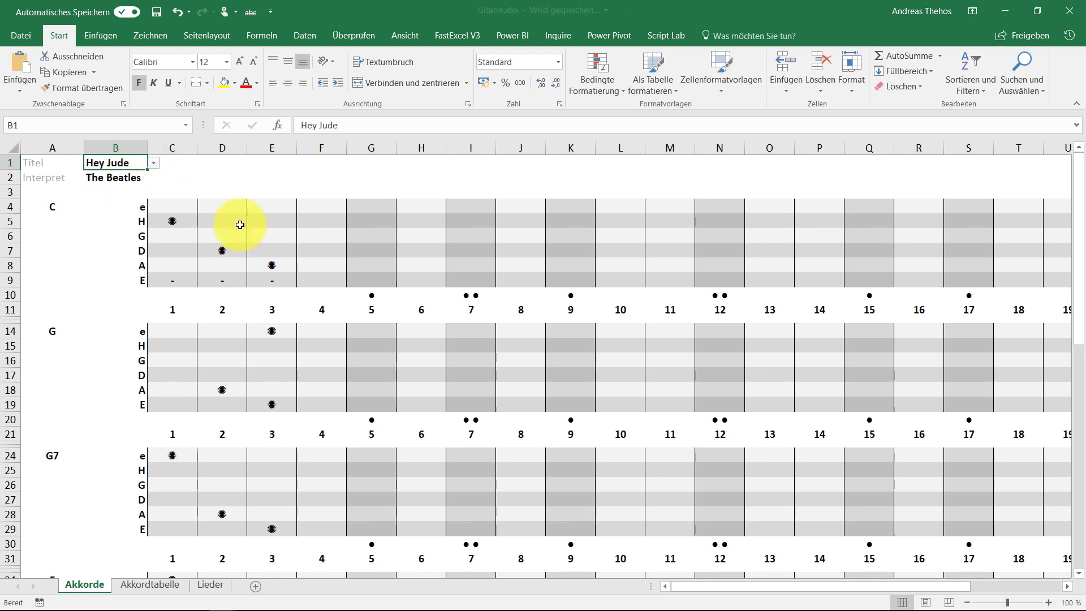
{"action": "scroll", "coordinate": [328, 322], "scroll_direction": "down", "scroll_amount": 5}
{"action": "scroll", "coordinate": [322, 323], "scroll_direction": "down", "scroll_amount": 2}
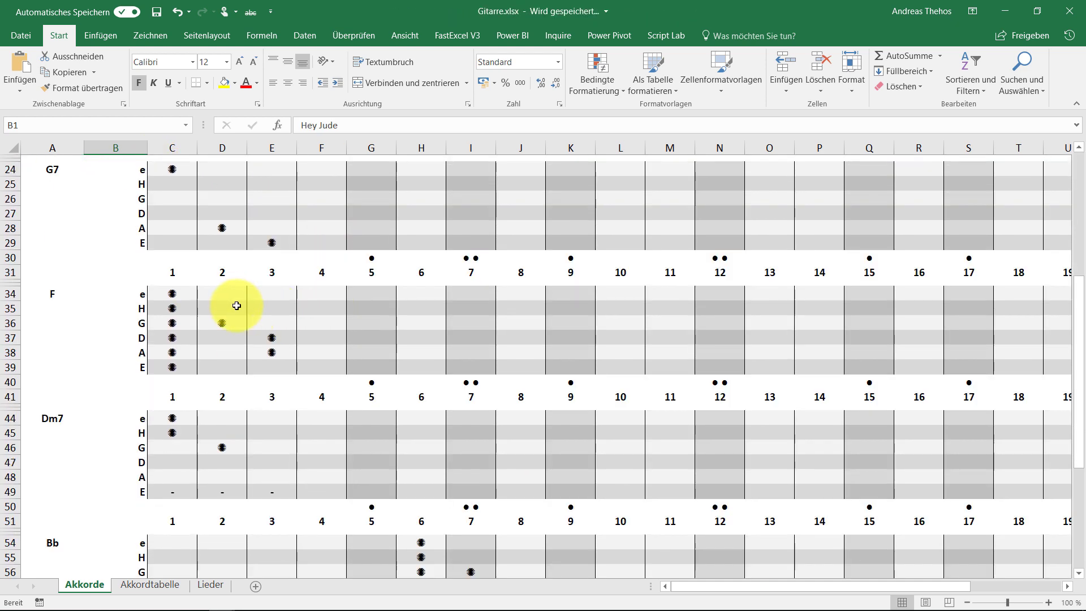
{"action": "scroll", "coordinate": [272, 323], "scroll_direction": "down", "scroll_amount": 1}
{"action": "scroll", "coordinate": [385, 374], "scroll_direction": "down", "scroll_amount": 2}
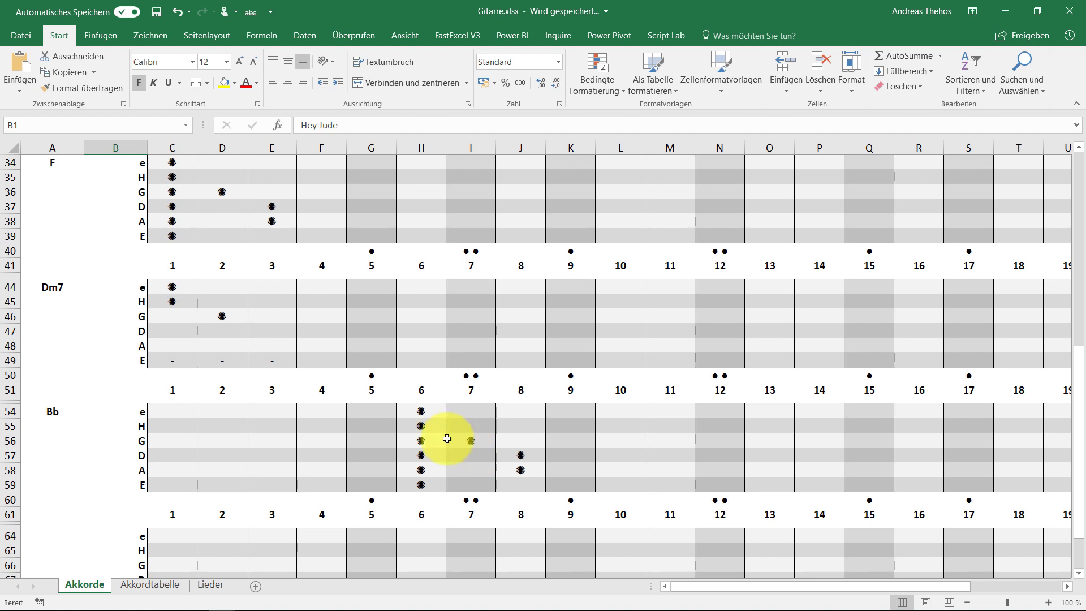
{"action": "scroll", "coordinate": [385, 419], "scroll_direction": "up", "scroll_amount": 6}
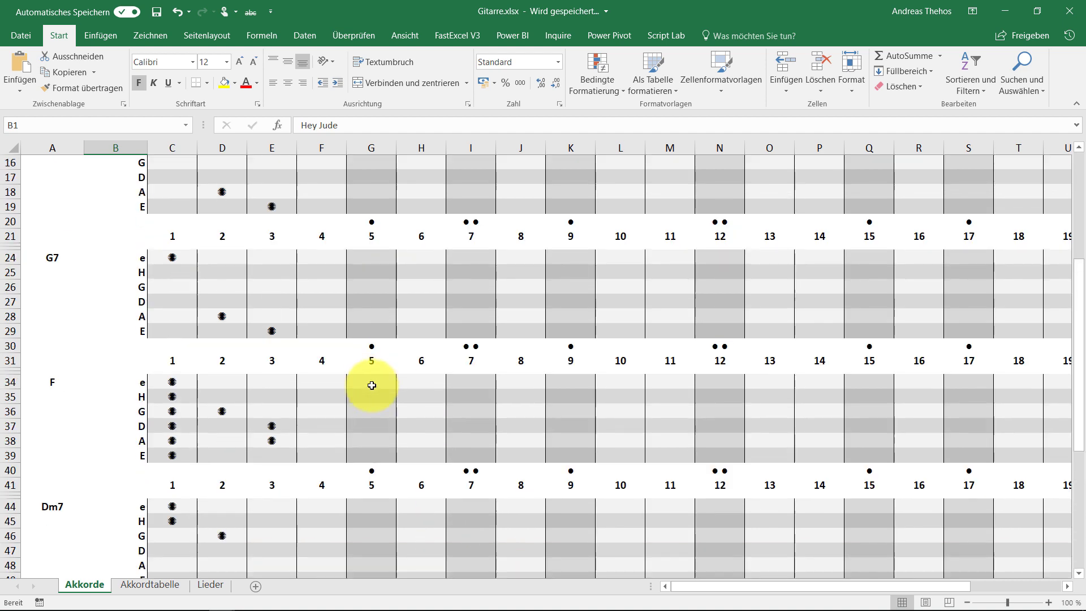
{"action": "scroll", "coordinate": [372, 385], "scroll_direction": "up", "scroll_amount": 5}
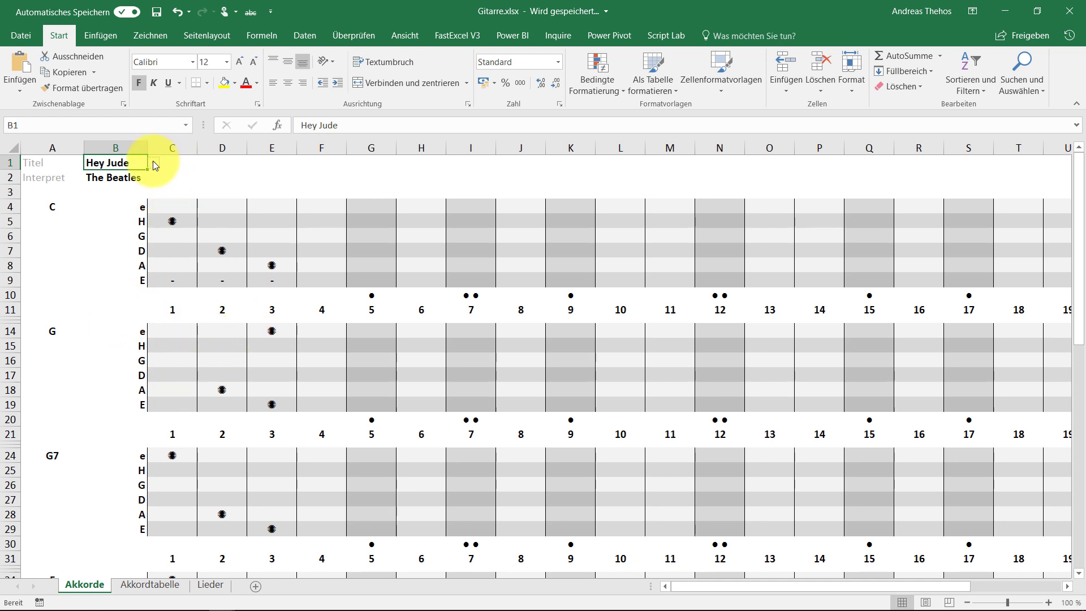
Delete the H7 chord column (AG) from the Akkordtabelle sheet
{"action": "left_click", "coordinate": [158, 583]}
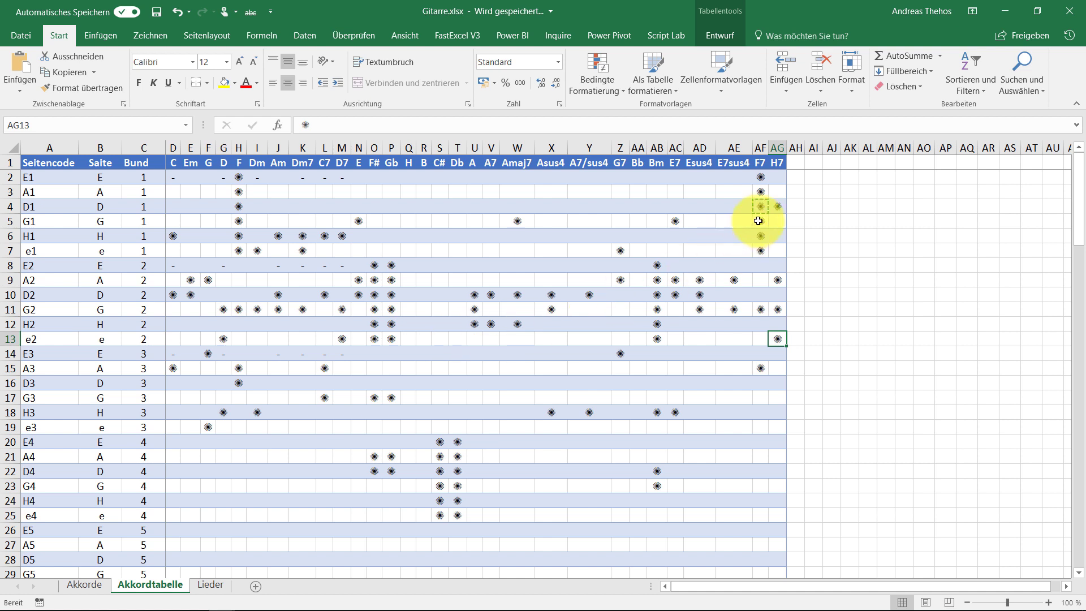
{"action": "left_click", "coordinate": [777, 147]}
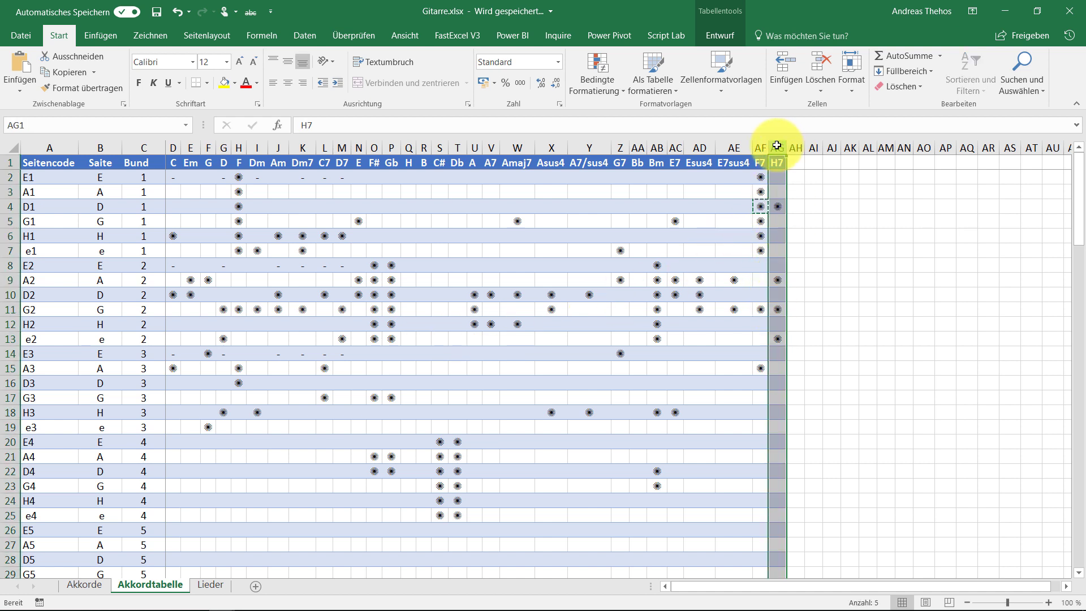
{"action": "key", "text": "ctrl+minus"}
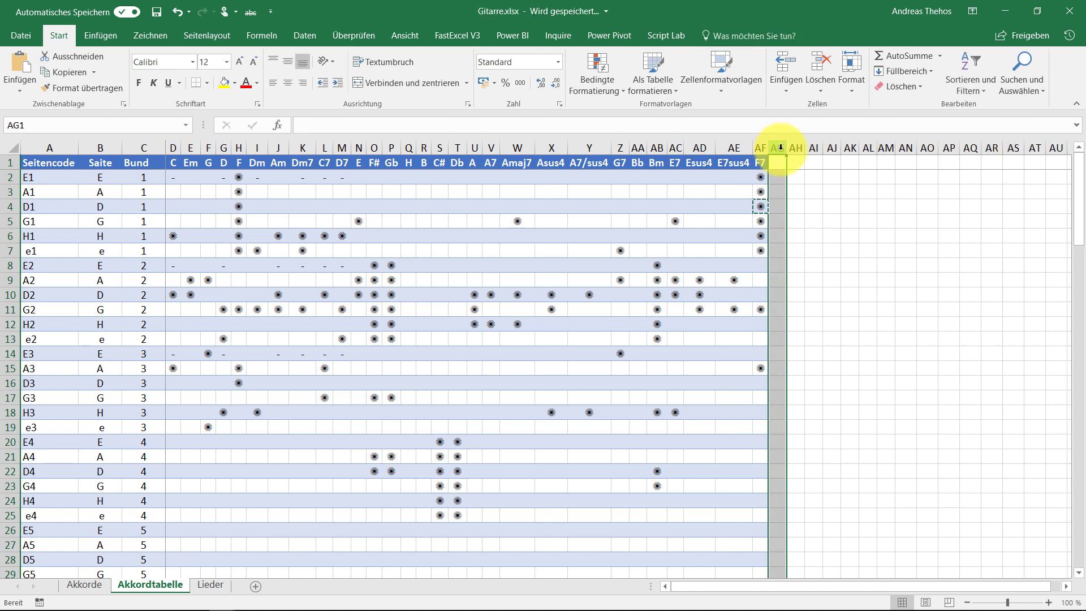
On the Lieder sheet, enter title Greensleeves in A9 and artist Heinricht VIII in B9
{"action": "left_click", "coordinate": [201, 587]}
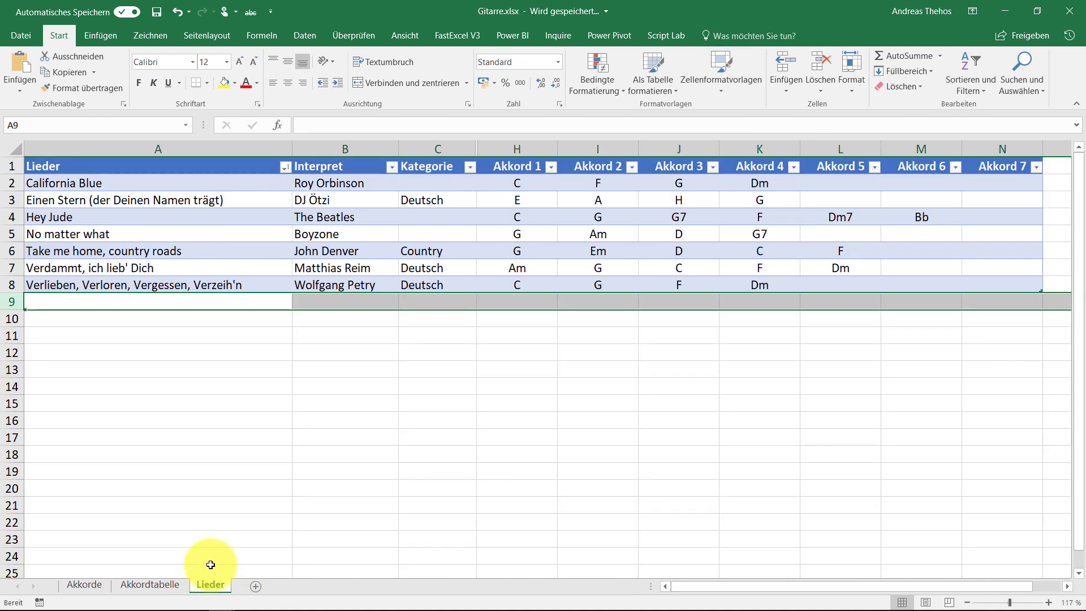
{"action": "left_click", "coordinate": [193, 299]}
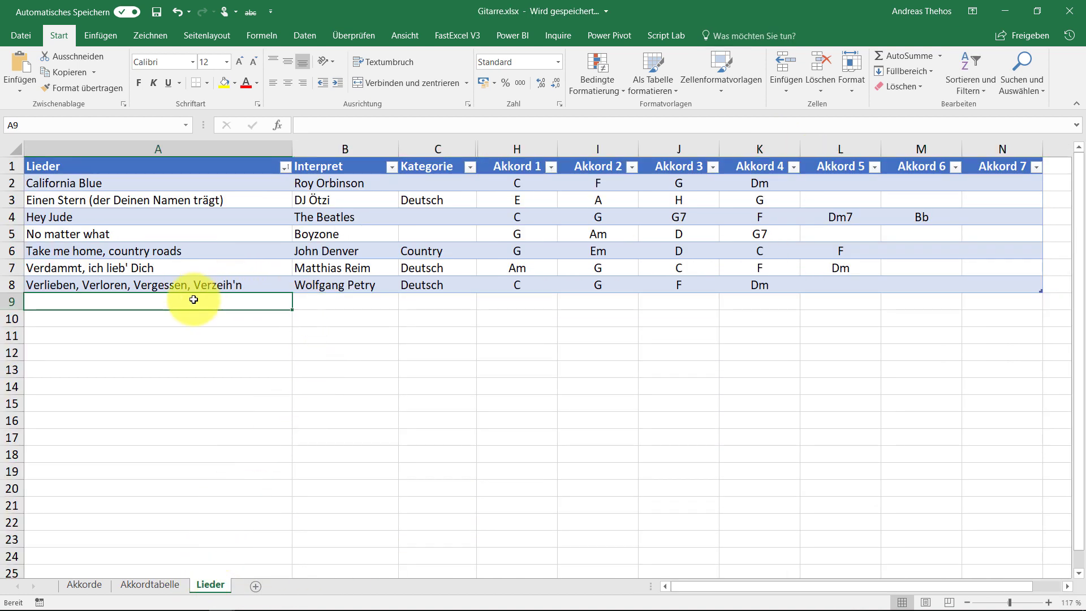
{"action": "type", "text": "Gre"}
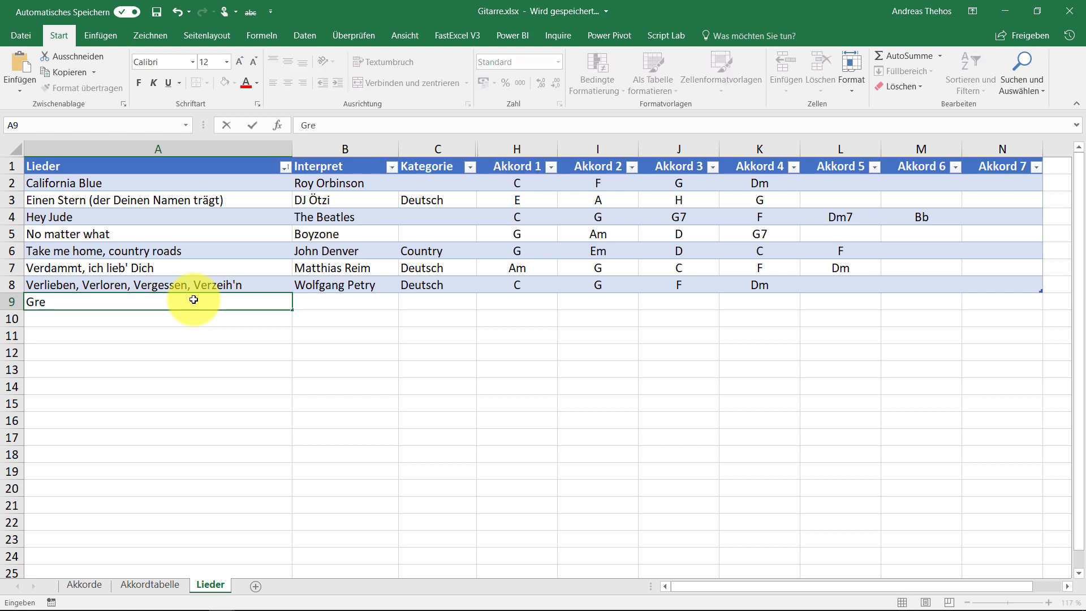
{"action": "type", "text": "ensleeve"}
{"action": "key", "text": "Tab"}
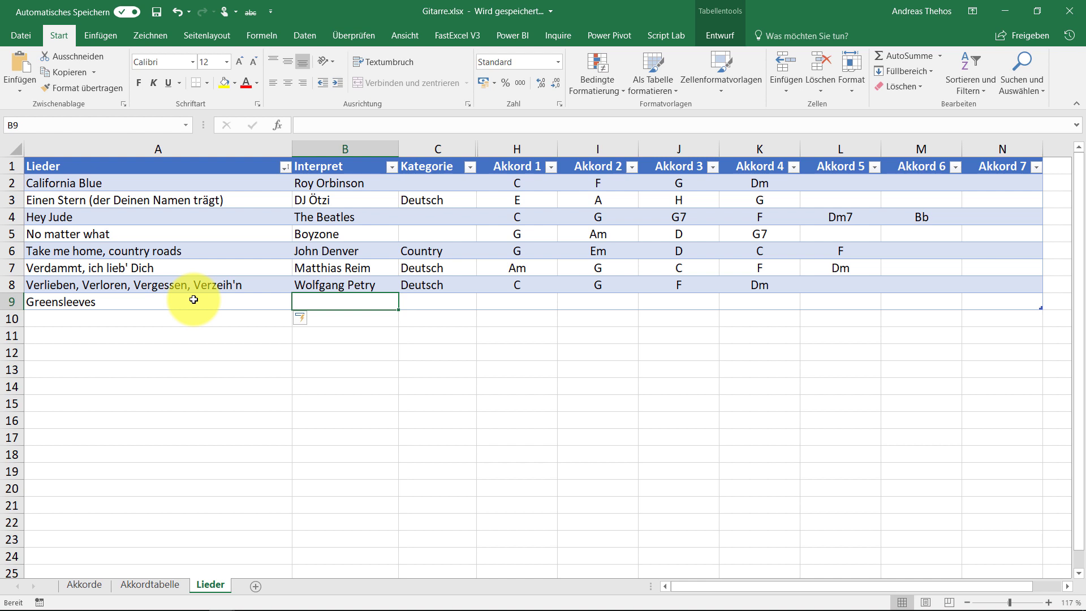
{"action": "type", "text": "Heinri"}
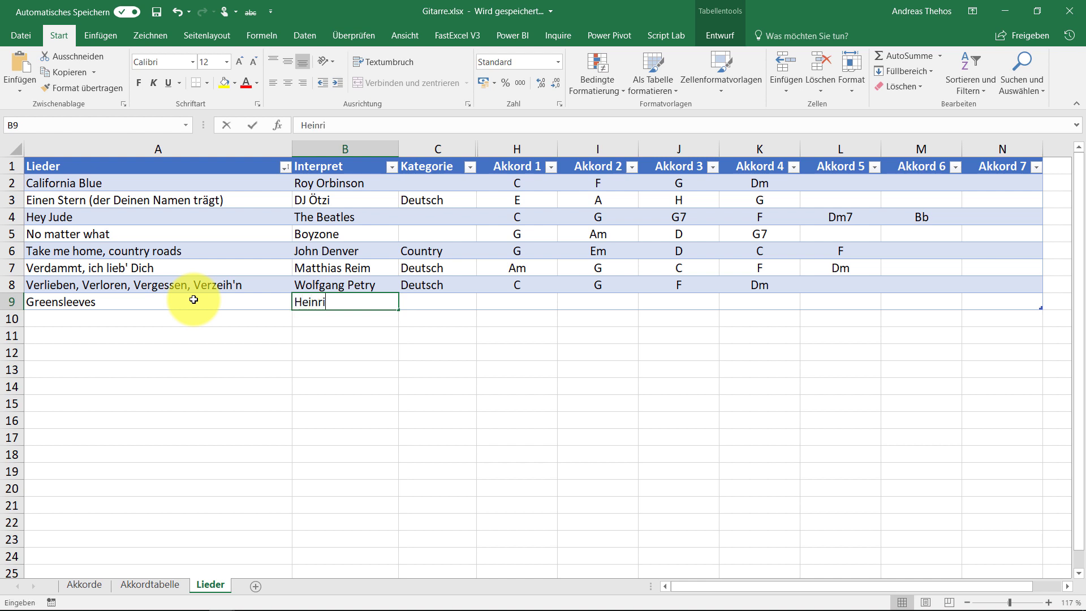
{"action": "type", "text": "cht VIII"}
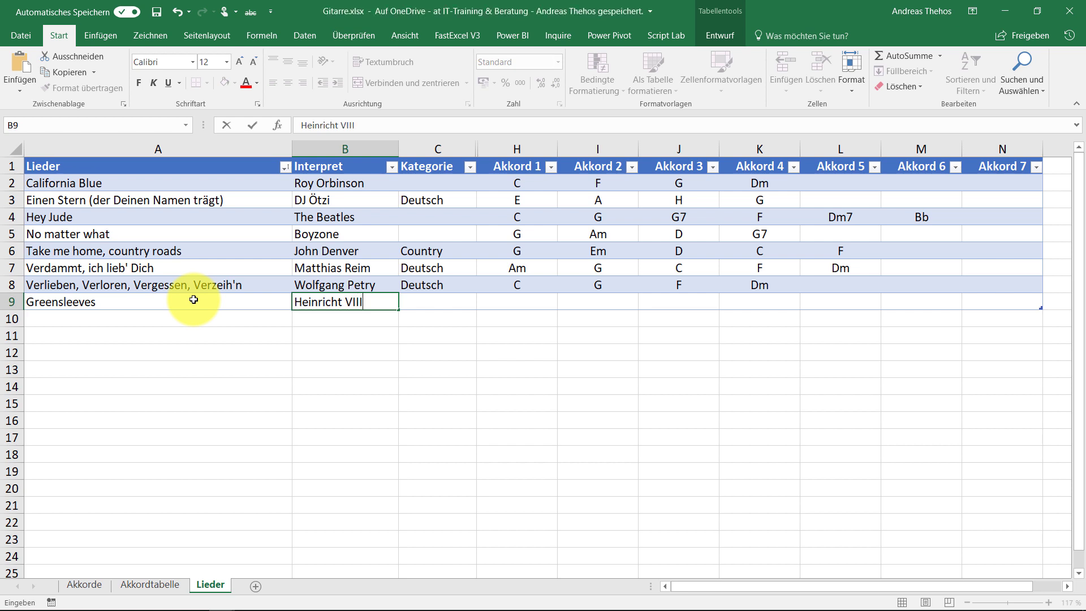
{"action": "key", "text": "Tab"}
Fill the Greensleeves chord cells with Em, D, C, H7 and G
{"action": "key", "text": "Tab"}
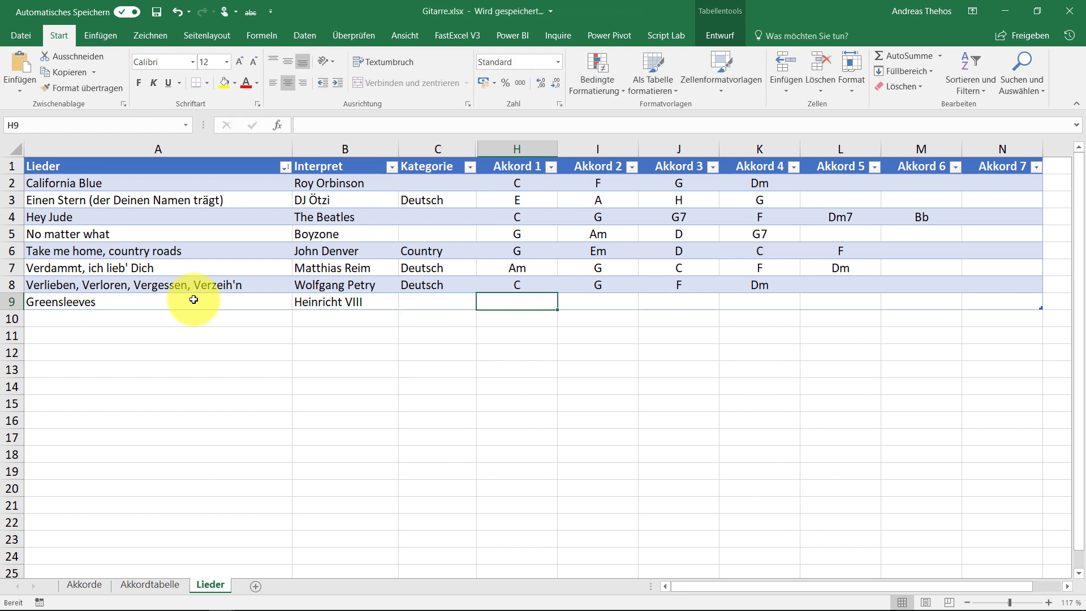
{"action": "type", "text": "Em"}
{"action": "key", "text": "Tab"}
{"action": "type", "text": "D"}
{"action": "key", "text": "Tab"}
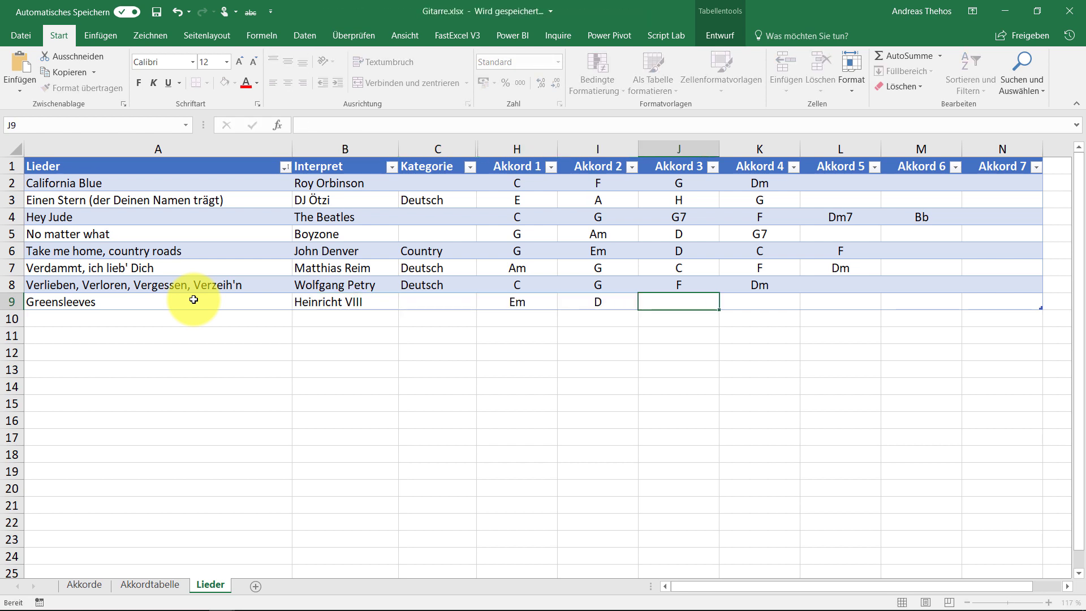
{"action": "type", "text": "C"}
{"action": "key", "text": "Tab"}
{"action": "type", "text": "H"}
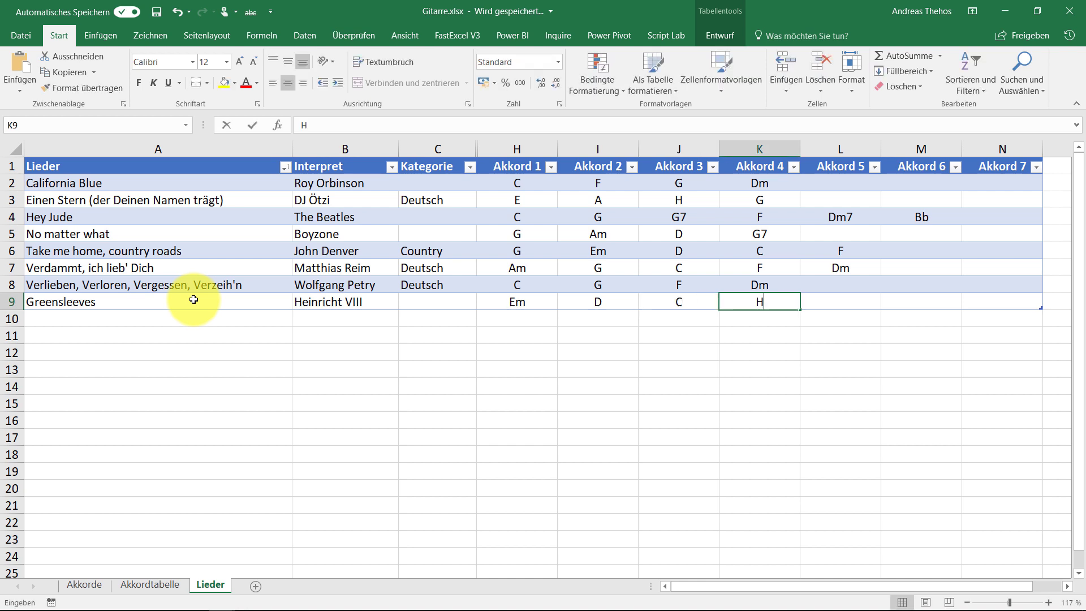
{"action": "type", "text": "7"}
{"action": "key", "text": "Tab"}
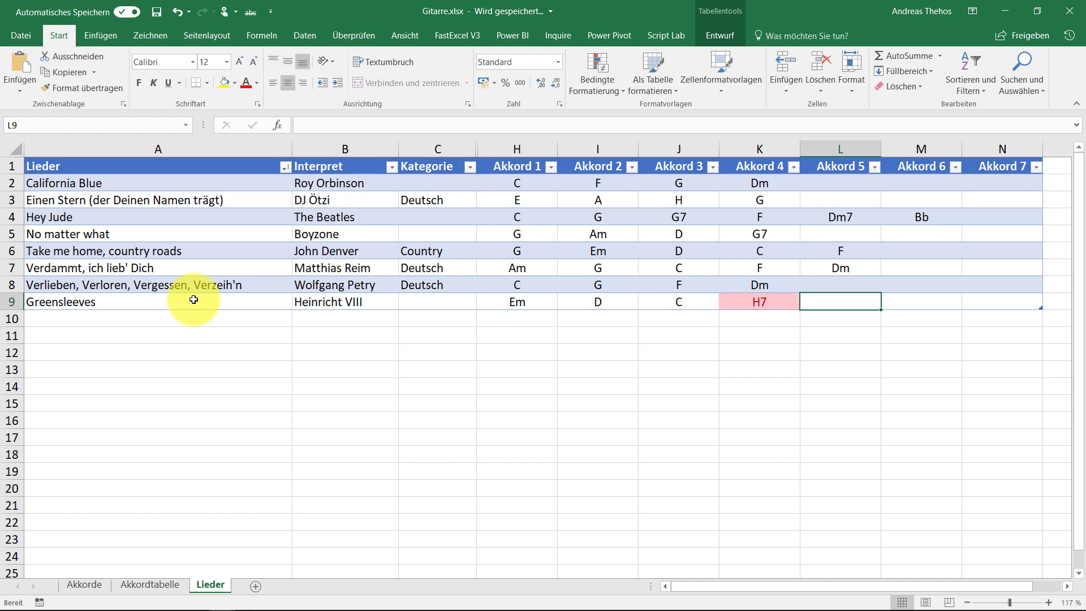
{"action": "type", "text": "G"}
{"action": "key", "text": "Return"}
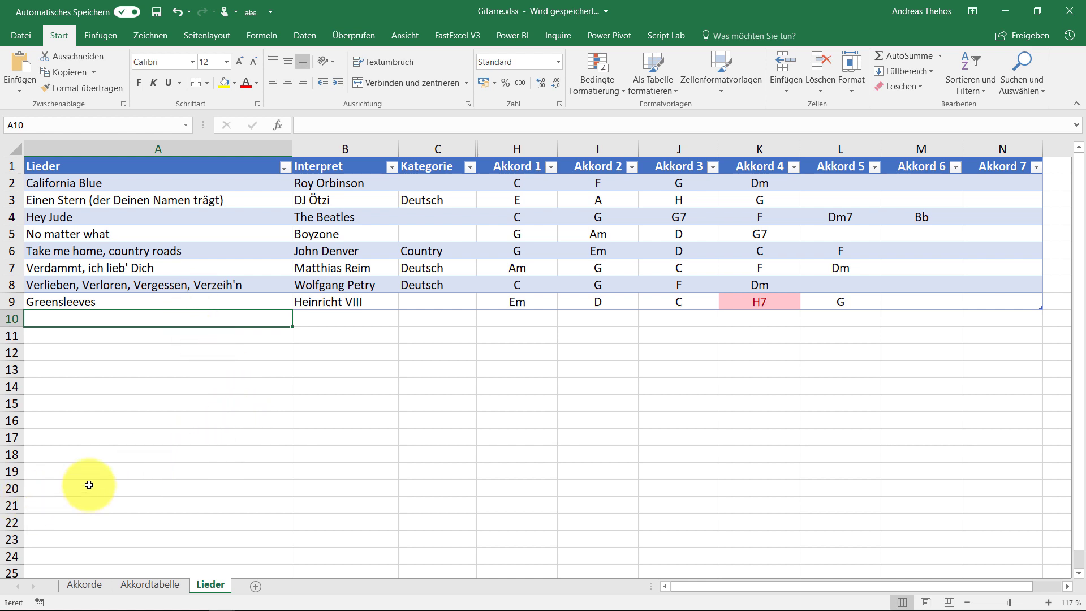
Show Greensleeves on the Akkorde sheet, check its H7 diagram errors, then return to Akkordtabelle
{"action": "left_click", "coordinate": [150, 585]}
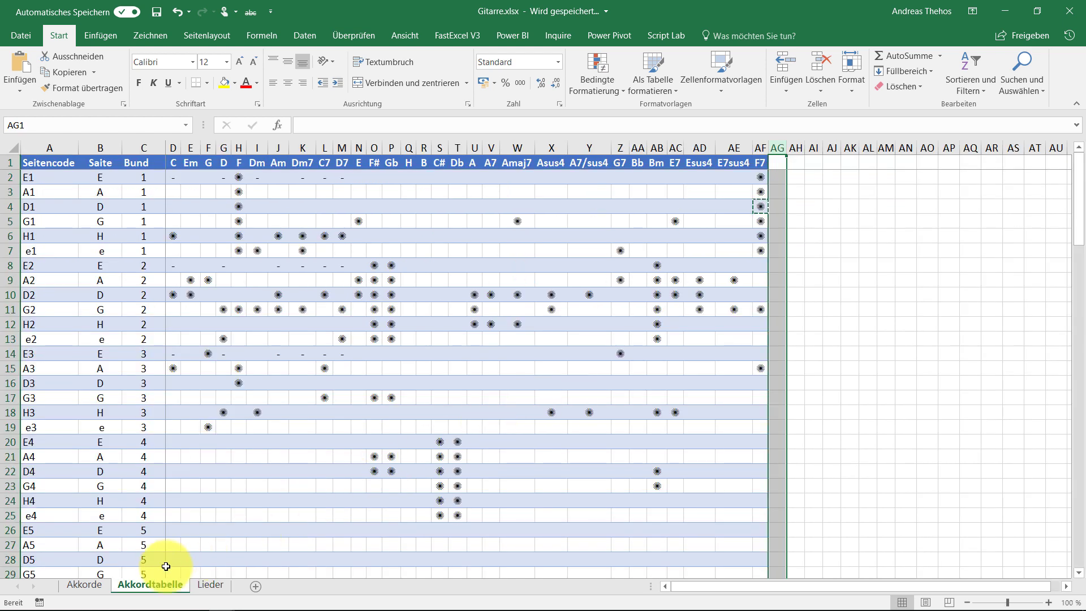
{"action": "left_click", "coordinate": [85, 588]}
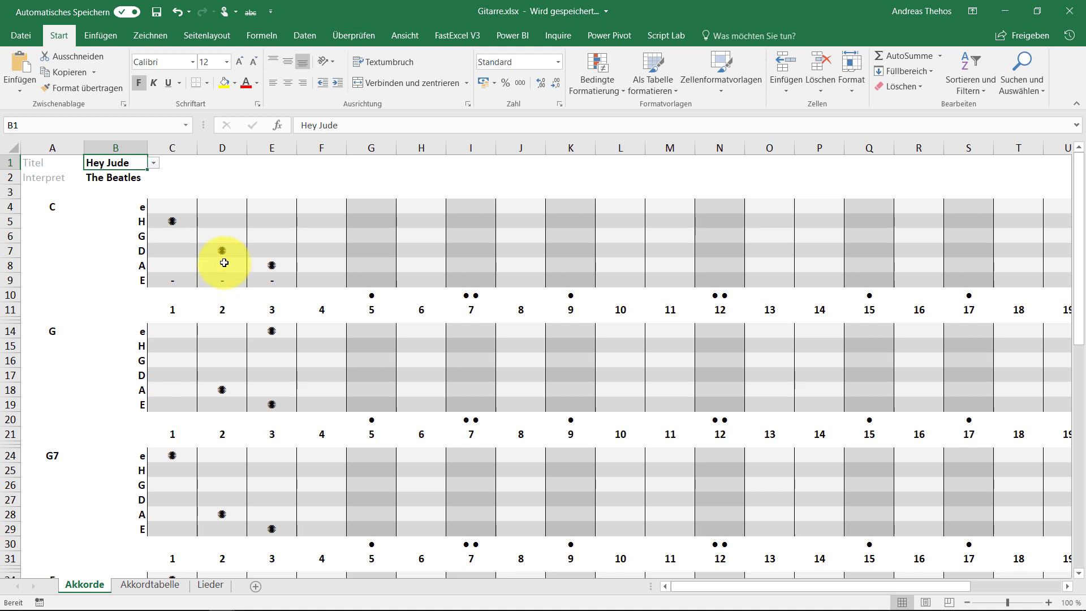
{"action": "left_click", "coordinate": [154, 163]}
{"action": "left_click", "coordinate": [133, 242]}
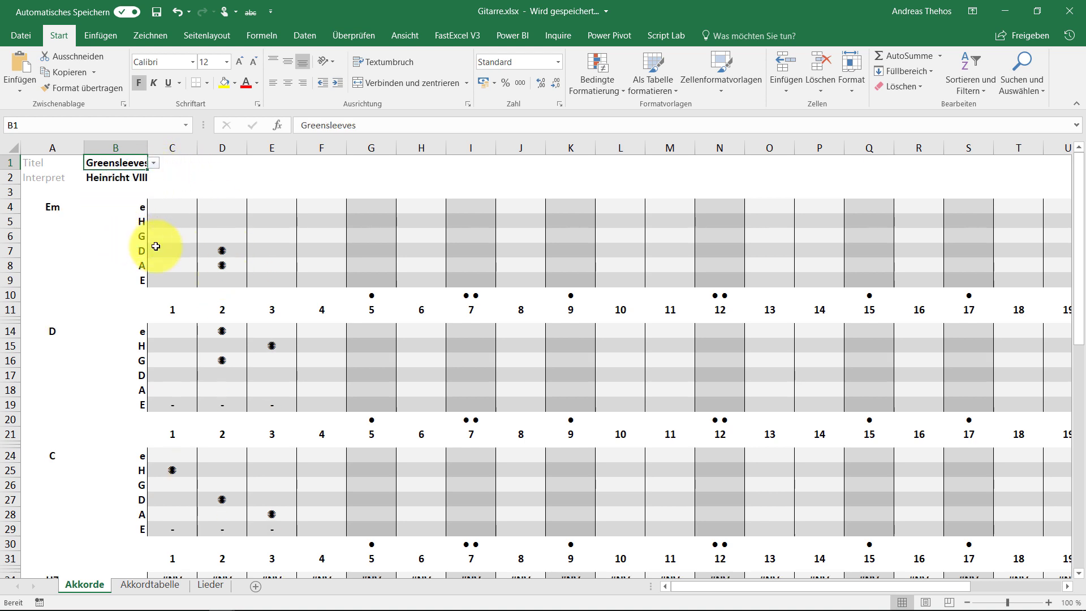
{"action": "scroll", "coordinate": [218, 361], "scroll_direction": "down", "scroll_amount": 3}
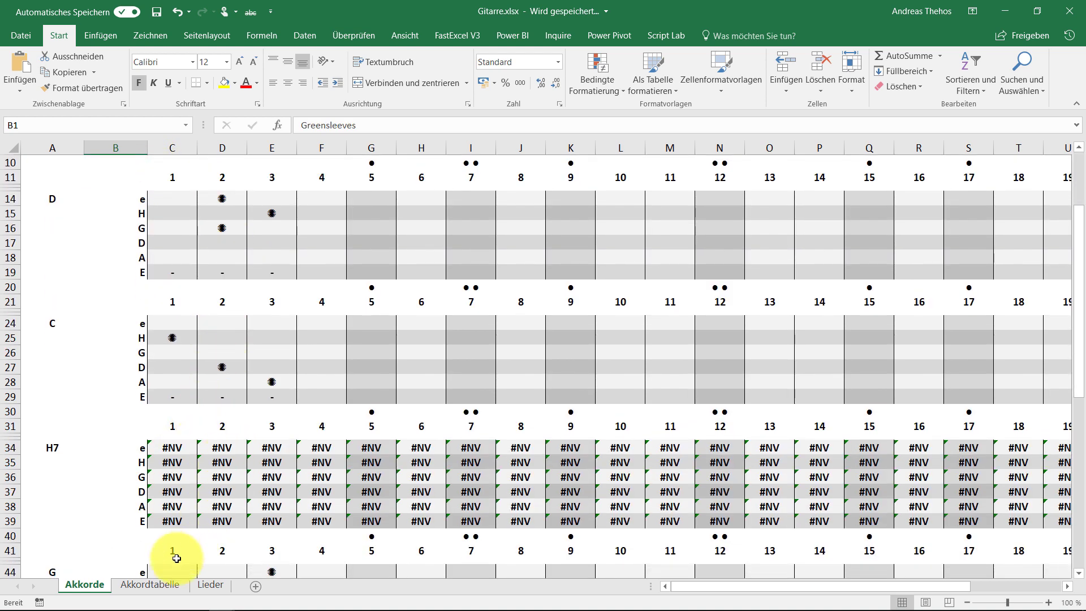
{"action": "left_click", "coordinate": [150, 585]}
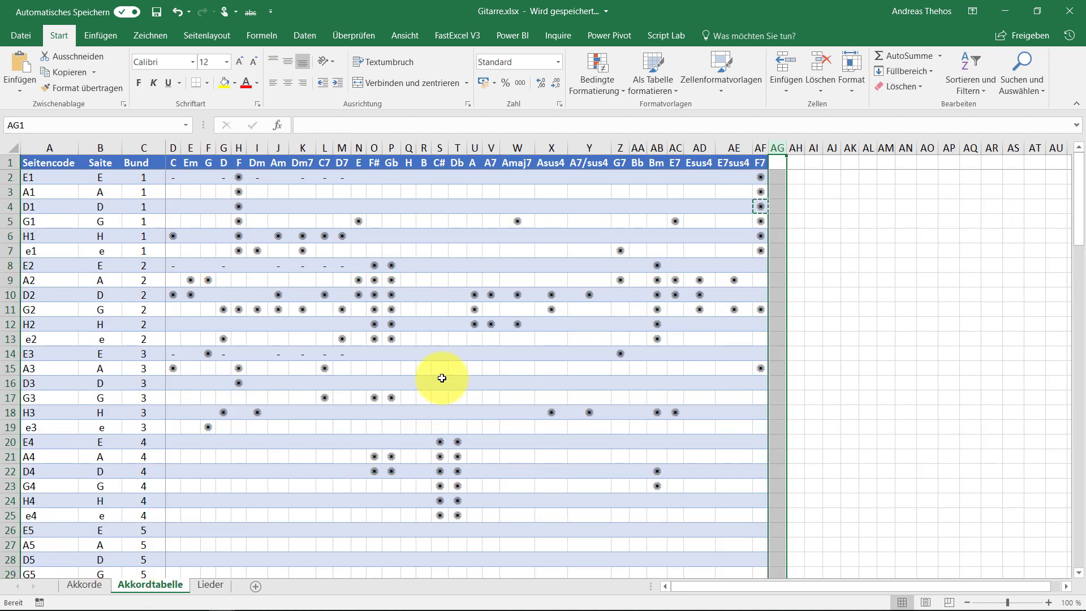
Enter the header H7 in cell AG1 of the chord table
{"action": "left_click", "coordinate": [778, 163]}
{"action": "type", "text": "7"}
{"action": "key", "text": "Return"}
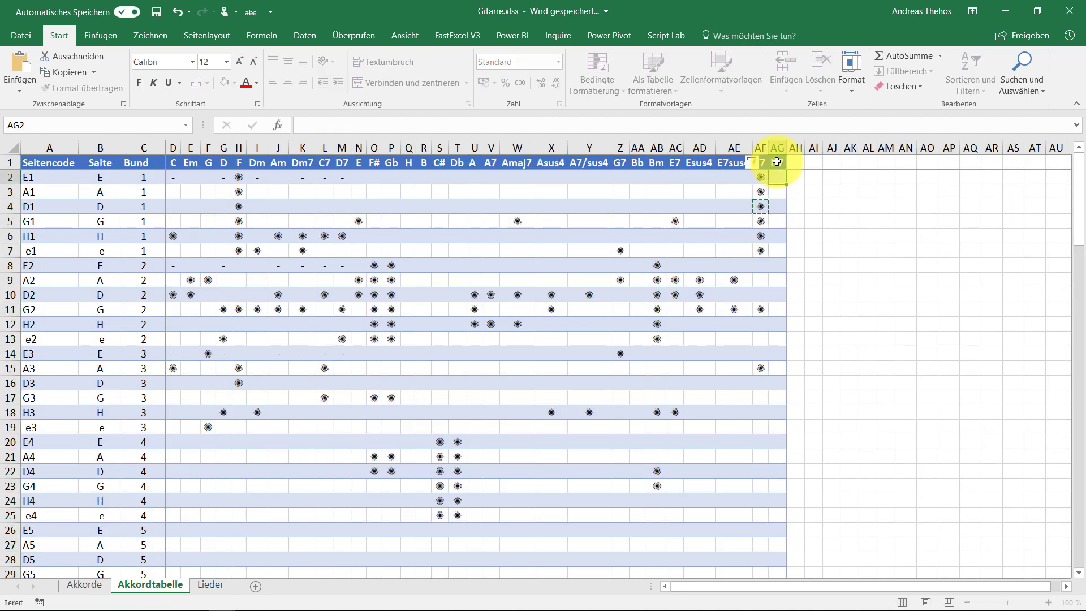
{"action": "left_click", "coordinate": [778, 207]}
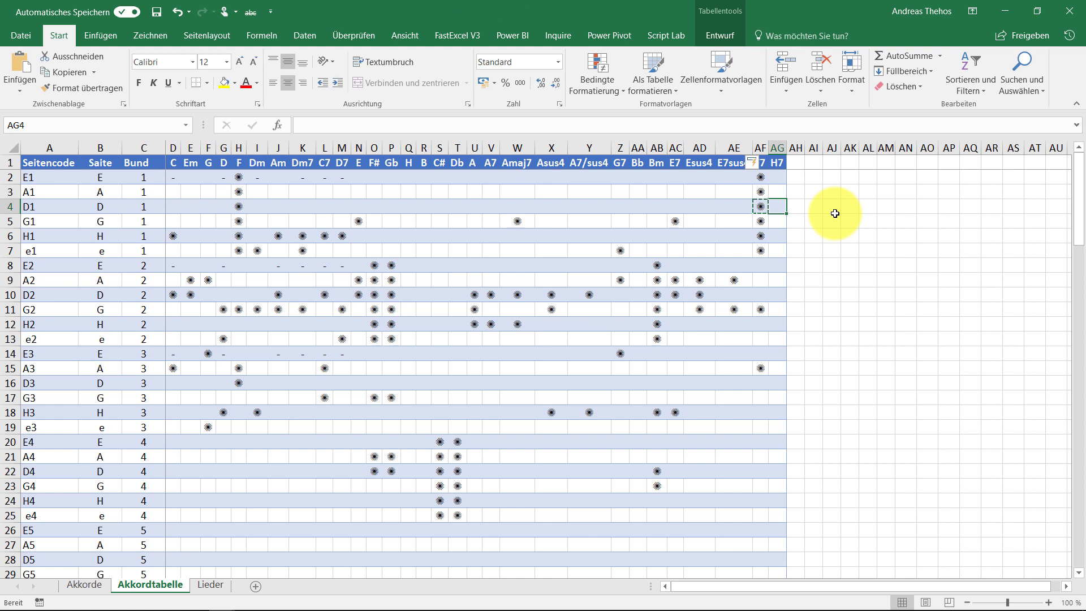
{"action": "left_click", "coordinate": [832, 215]}
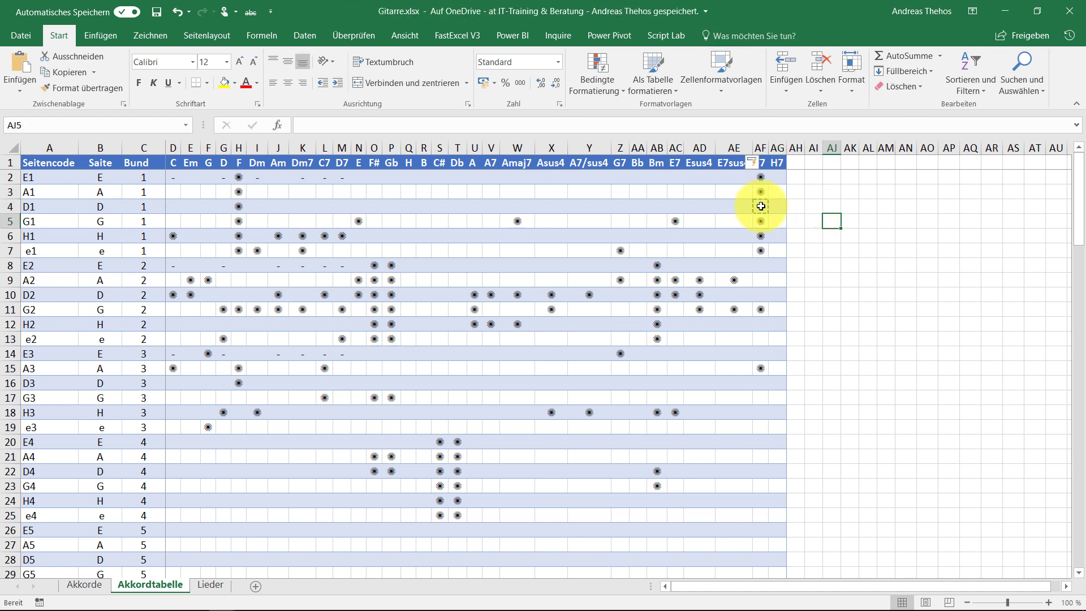
Copy the AF4 marker into AG4, AG9, AG11 and AG13, then check the Akkorde sheet
{"action": "left_click", "coordinate": [760, 206]}
{"action": "left_click", "coordinate": [774, 206]}
{"action": "key", "text": "ctrl+v"}
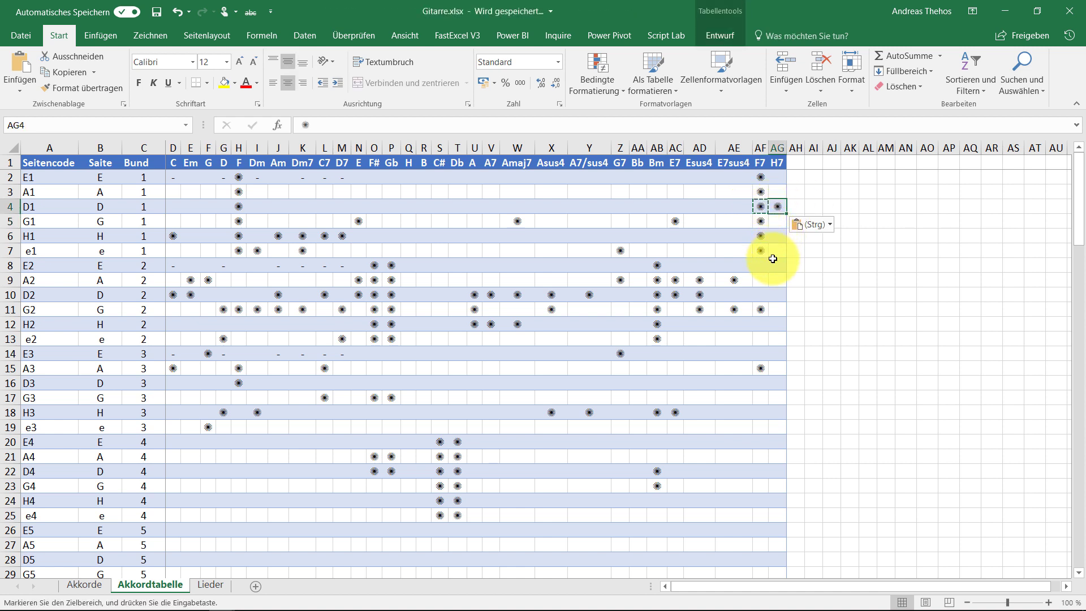
{"action": "left_click", "coordinate": [774, 280]}
{"action": "key", "text": "ctrl+v"}
{"action": "left_click", "coordinate": [774, 309]}
{"action": "key", "text": "ctrl+v"}
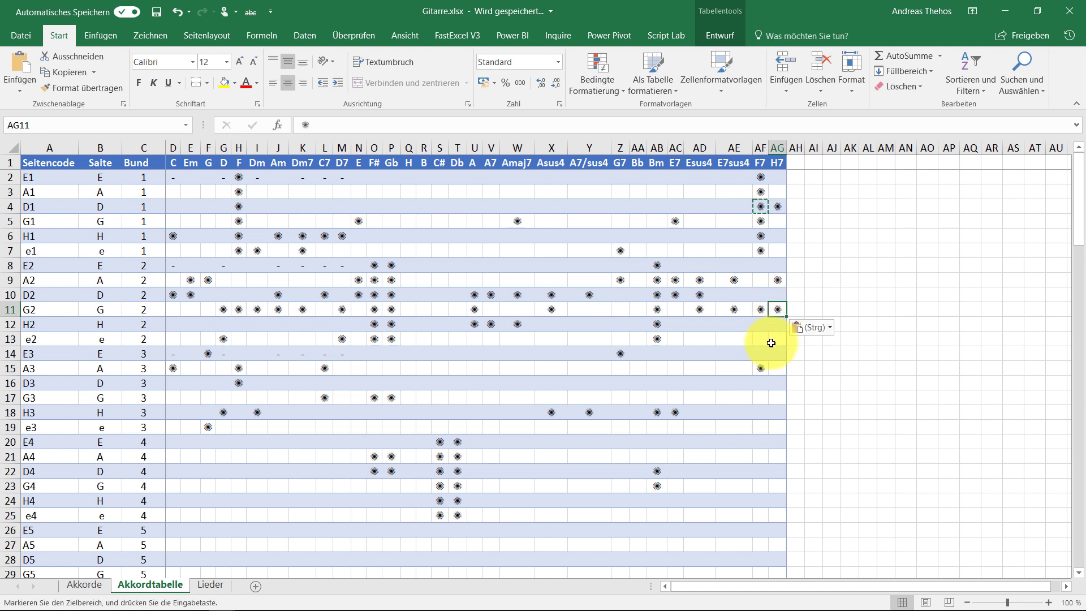
{"action": "left_click", "coordinate": [773, 340]}
{"action": "key", "text": "ctrl+v"}
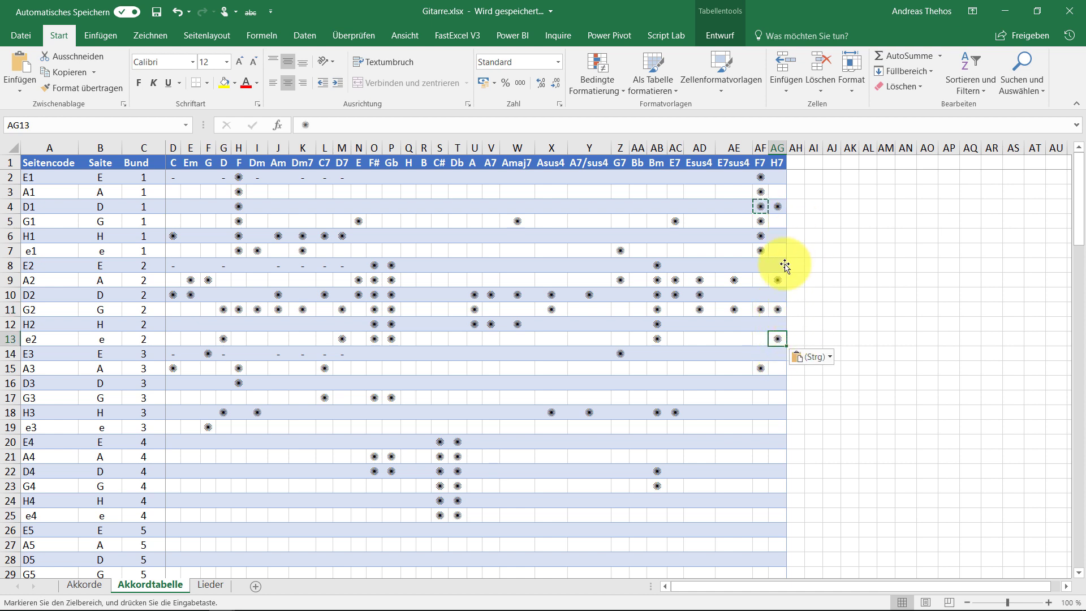
{"action": "left_click", "coordinate": [73, 588]}
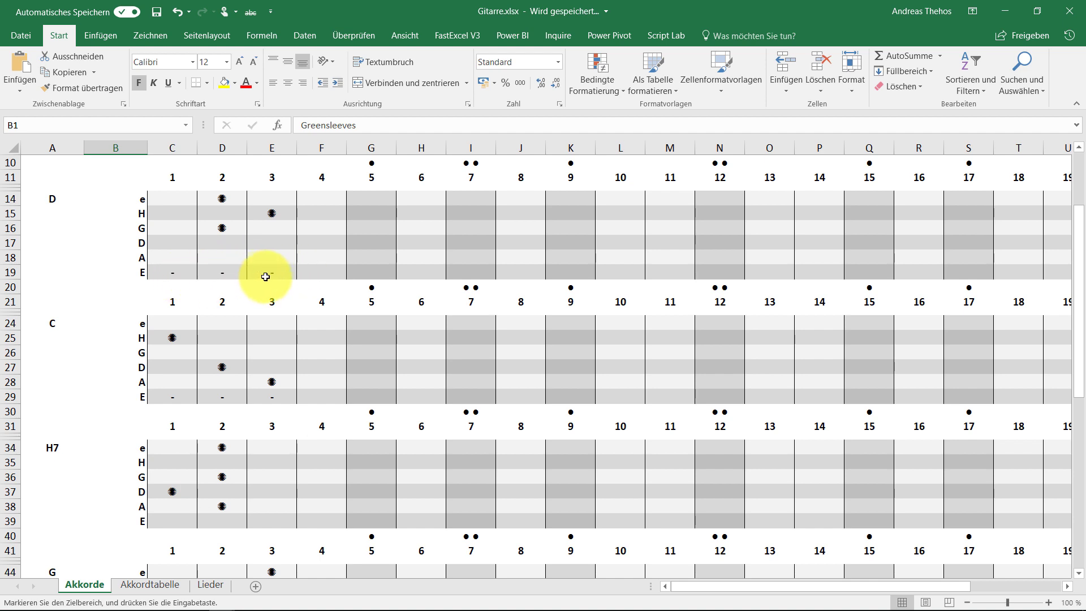
Scroll to the top of Akkorde and go via Akkordtabelle to the Lieder song list
{"action": "scroll", "coordinate": [267, 273], "scroll_direction": "up", "scroll_amount": 3}
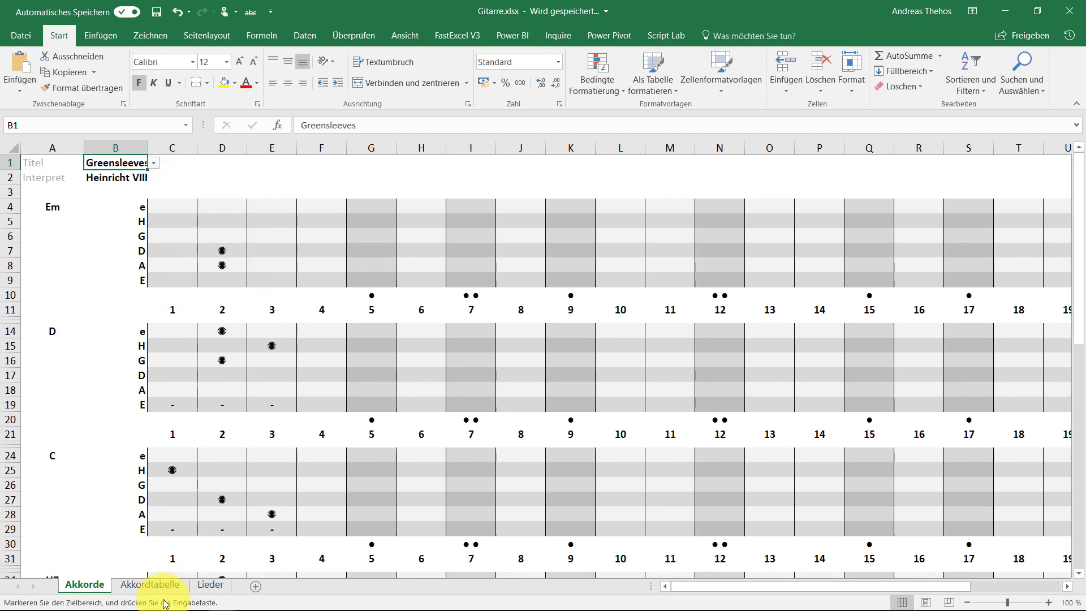
{"action": "left_click", "coordinate": [150, 584]}
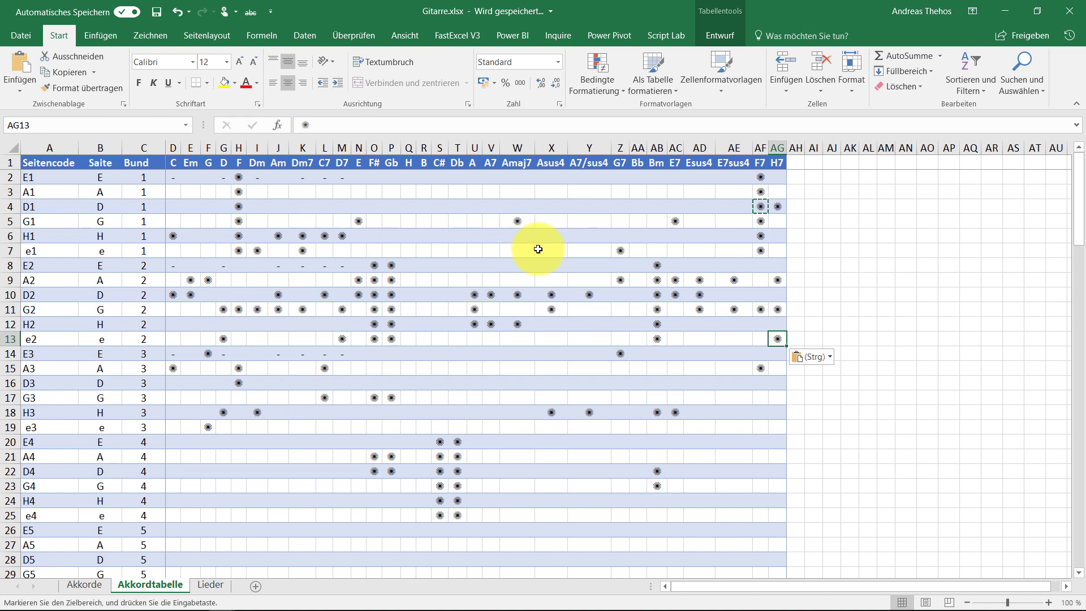
{"action": "left_click", "coordinate": [211, 585]}
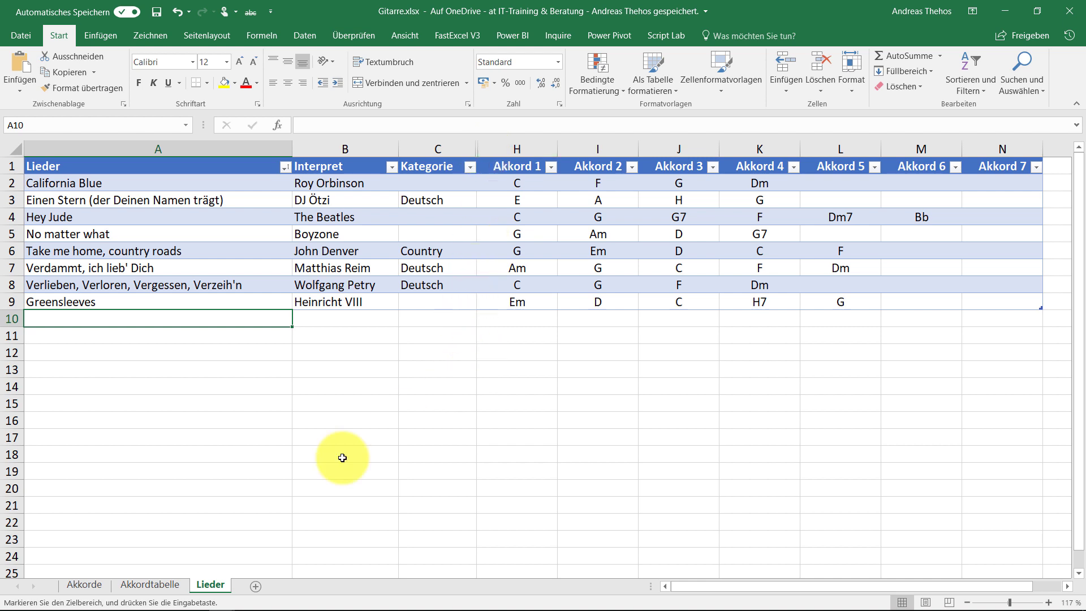
Return to the Akkorde sheet and scroll past the Em, D, C, H7 and G diagrams to the empty slots
{"action": "left_click", "coordinate": [127, 587]}
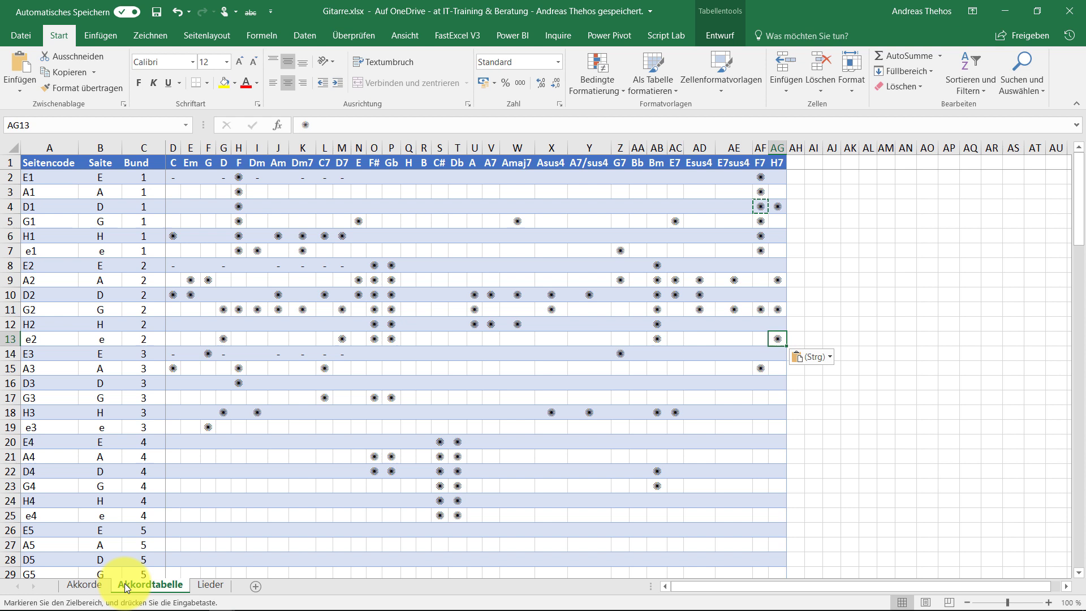
{"action": "left_click", "coordinate": [85, 585]}
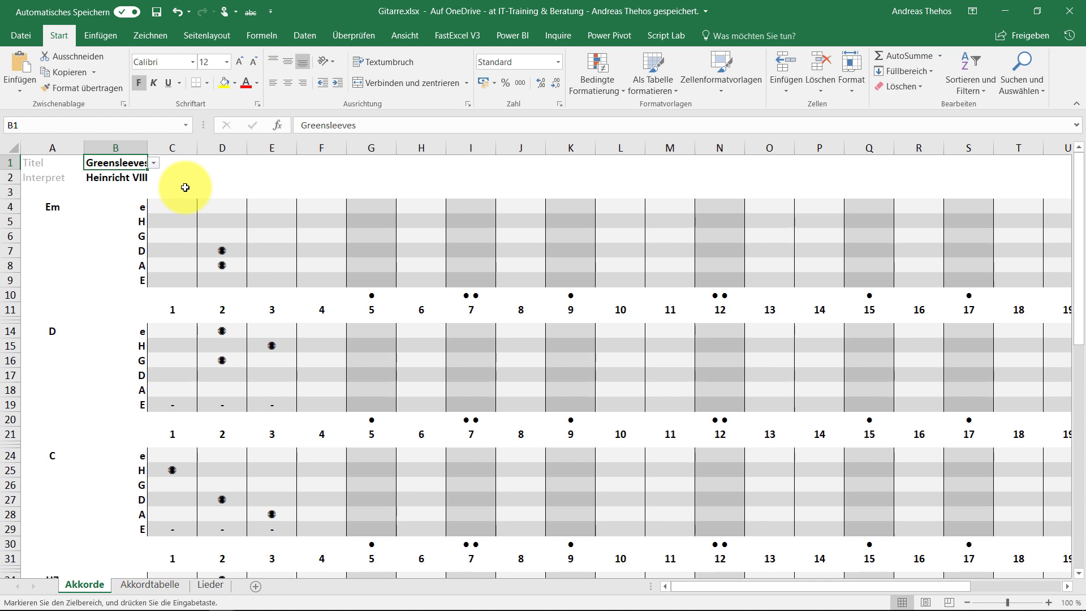
{"action": "left_click", "coordinate": [211, 585]}
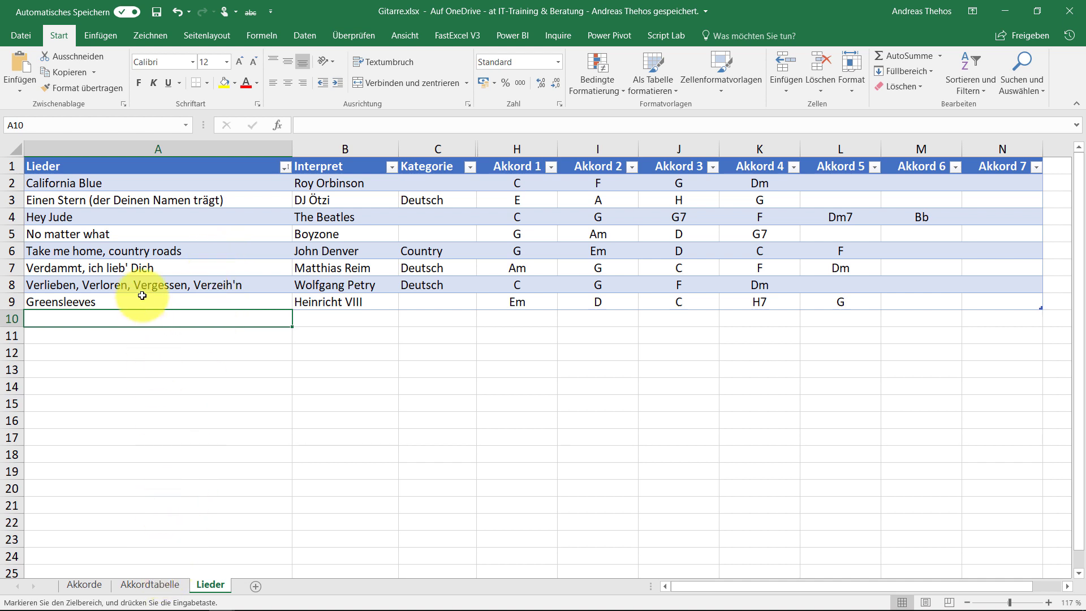
{"action": "left_click", "coordinate": [152, 586]}
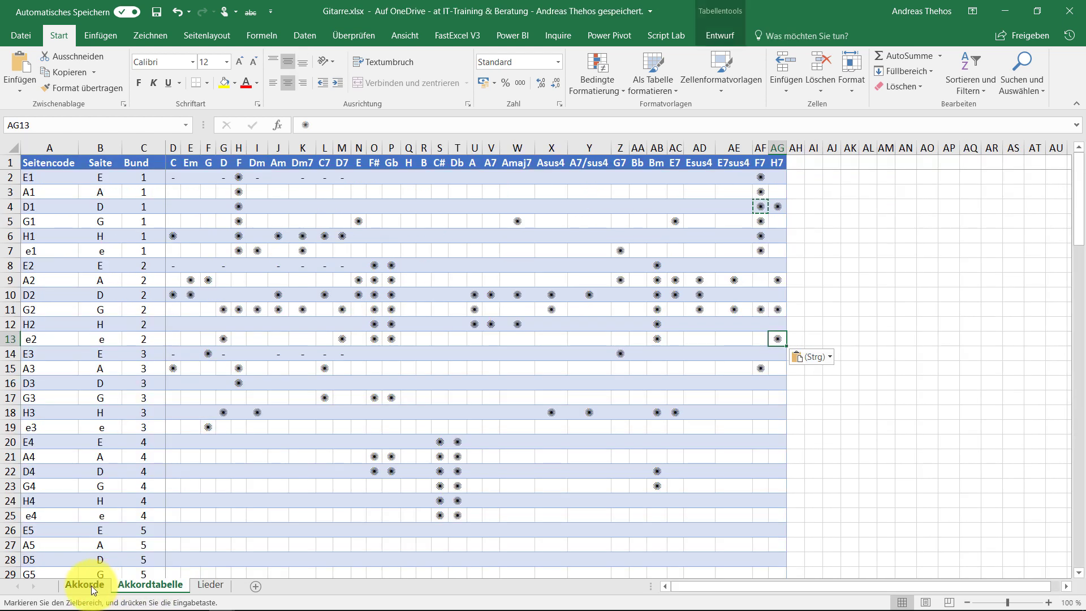
{"action": "left_click", "coordinate": [88, 585]}
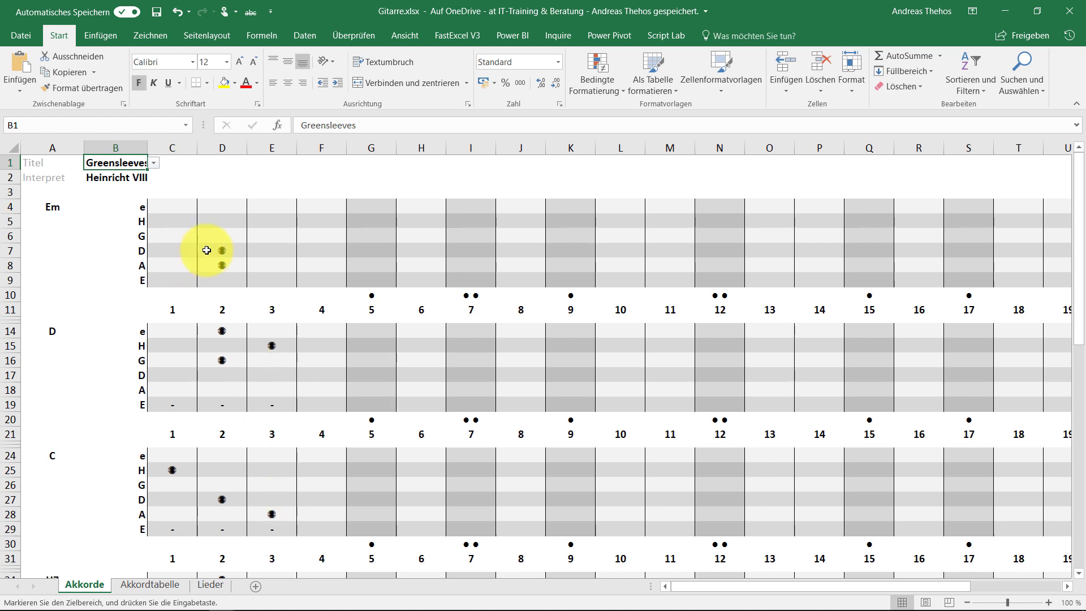
{"action": "scroll", "coordinate": [211, 256], "scroll_direction": "down", "scroll_amount": 2}
{"action": "scroll", "coordinate": [211, 256], "scroll_direction": "down", "scroll_amount": 3}
{"action": "scroll", "coordinate": [218, 262], "scroll_direction": "down", "scroll_amount": 3}
{"action": "scroll", "coordinate": [226, 271], "scroll_direction": "down", "scroll_amount": 1}
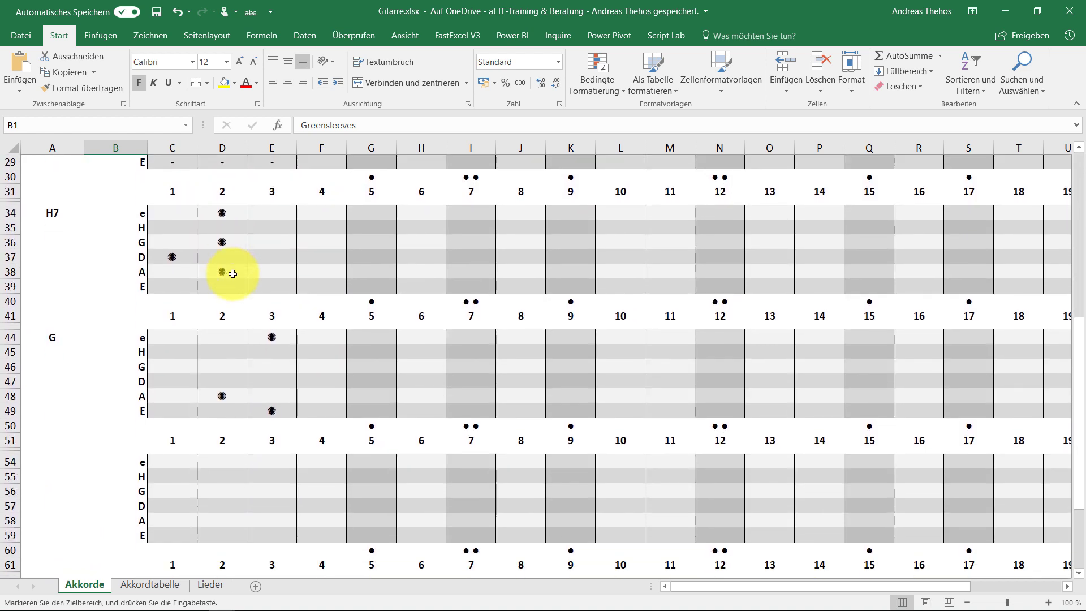
{"action": "scroll", "coordinate": [226, 274], "scroll_direction": "down", "scroll_amount": 3}
{"action": "scroll", "coordinate": [234, 277], "scroll_direction": "down", "scroll_amount": 3}
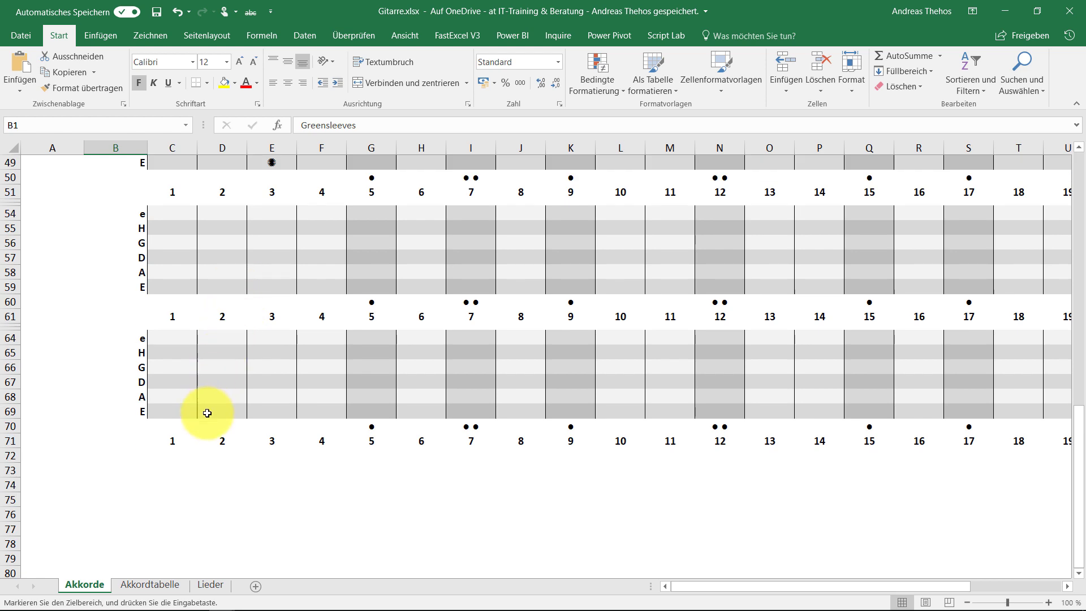